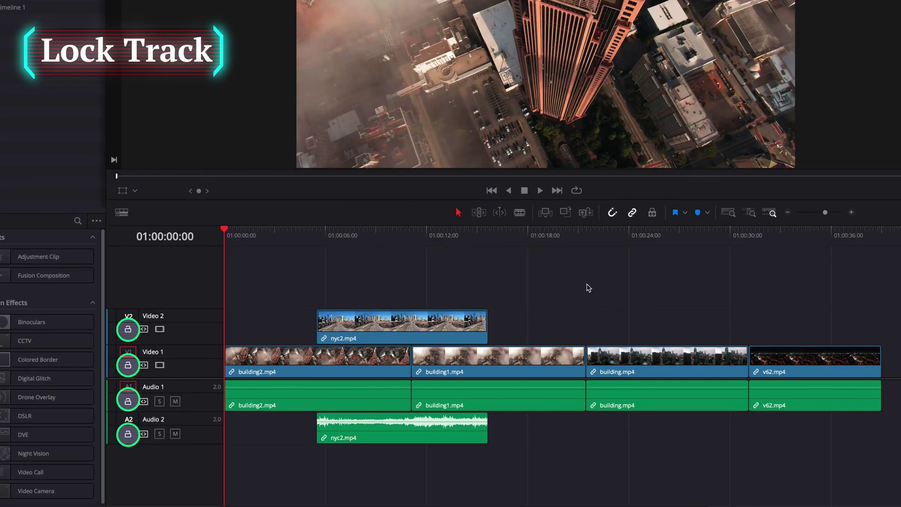
Step: Lock the Video 1 track, then test sliding building1.mp4's audio earlier on Audio 1
left_click(128, 366)
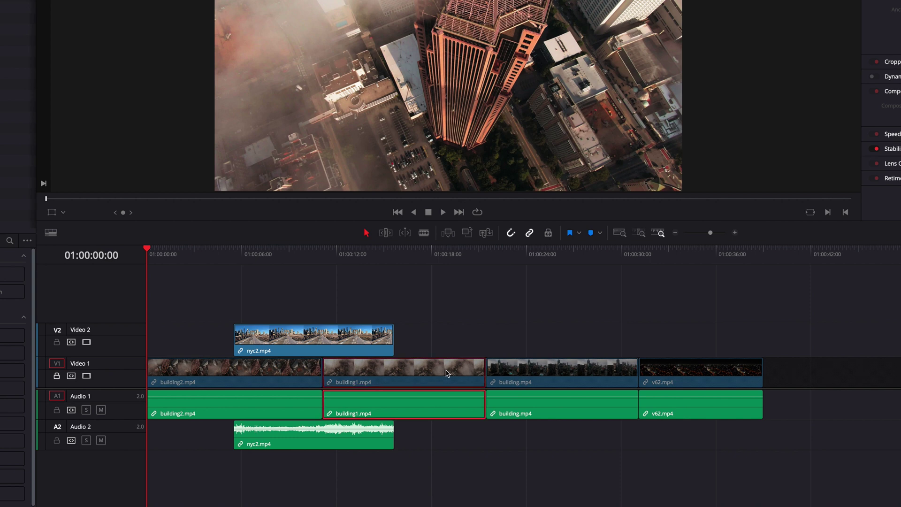
mouse_move(445, 373)
left_mouse_down()
mouse_move(516, 374)
mouse_move(351, 375)
mouse_move(535, 374)
mouse_move(378, 376)
mouse_move(446, 379)
mouse_move(448, 336)
mouse_move(423, 389)
mouse_move(484, 388)
mouse_move(450, 355)
mouse_move(446, 369)
left_mouse_up()
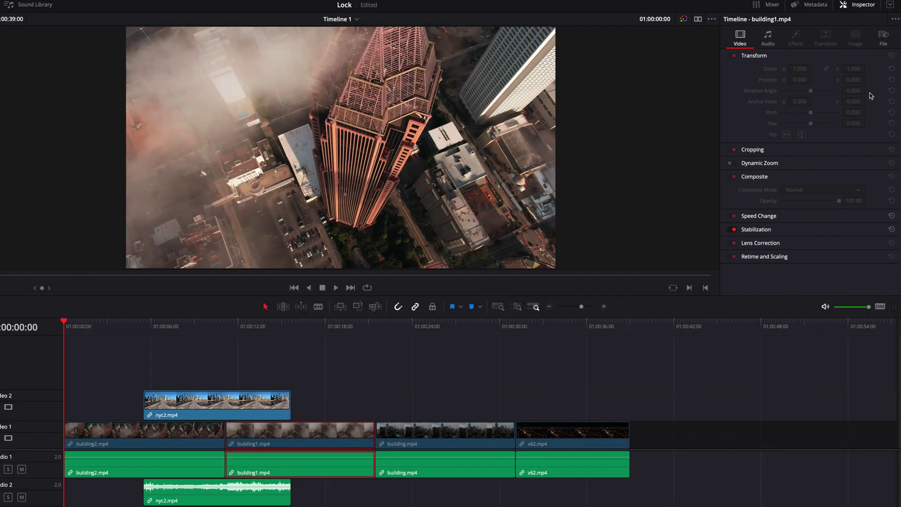
left_click(772, 42)
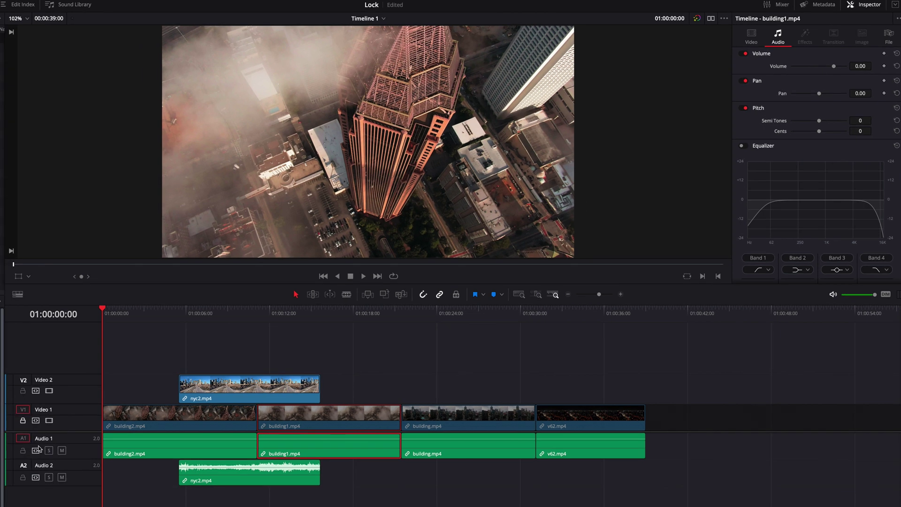
left_click(0, 469)
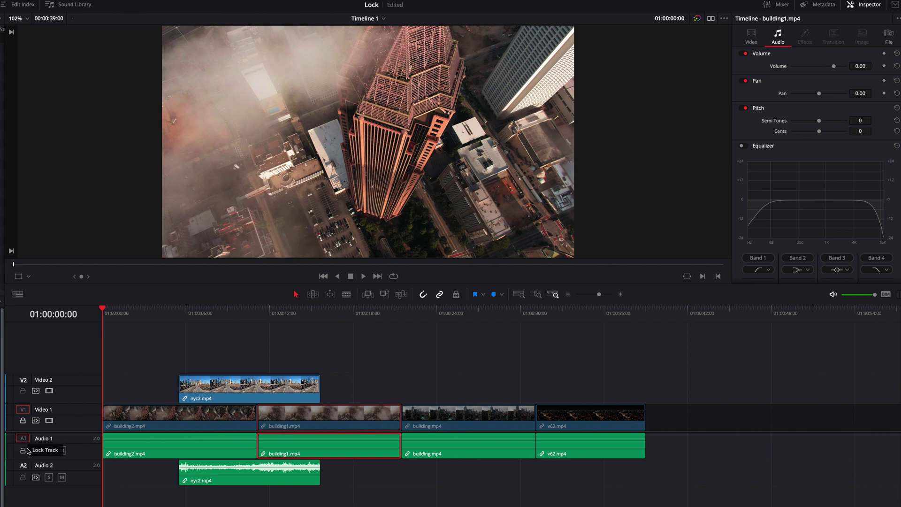
left_click(23, 452)
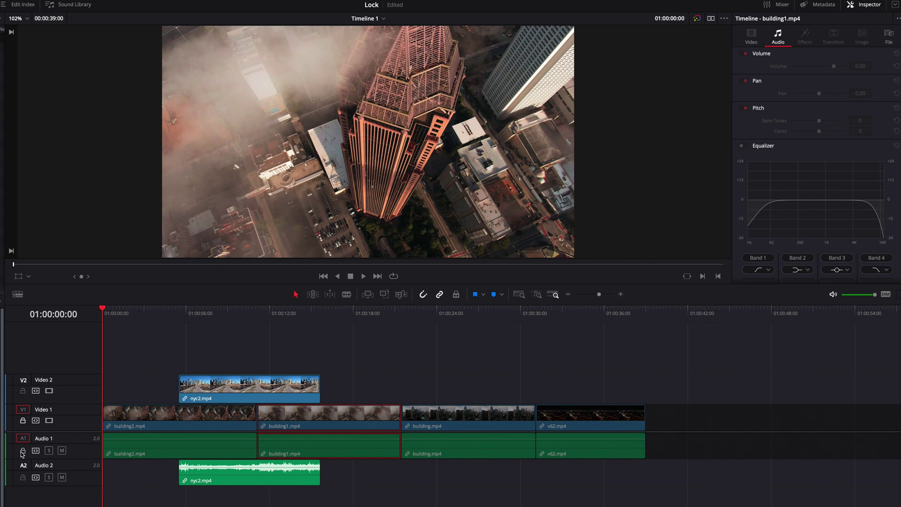
left_click(23, 451)
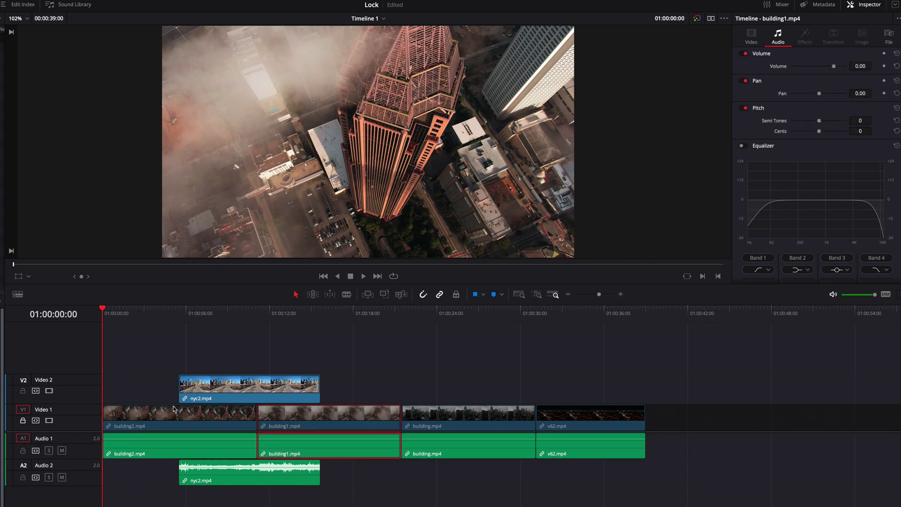
left_click(366, 386)
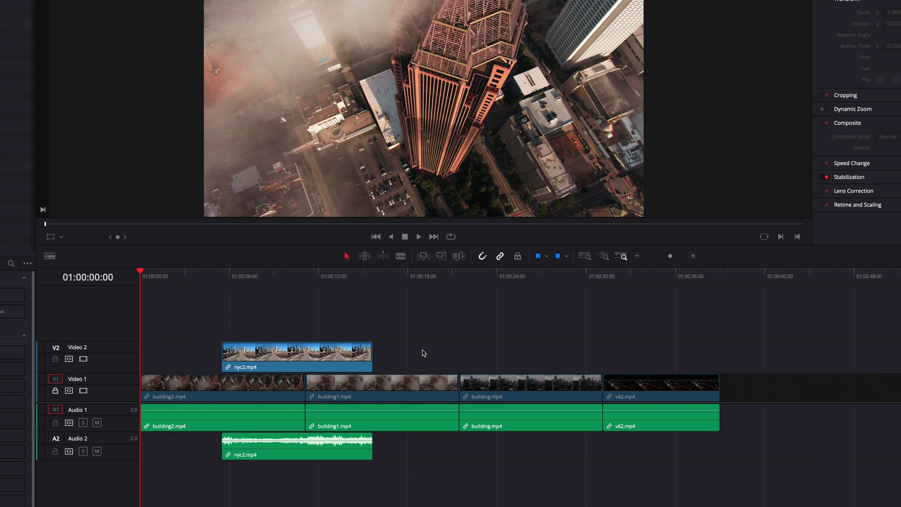
left_click(426, 389)
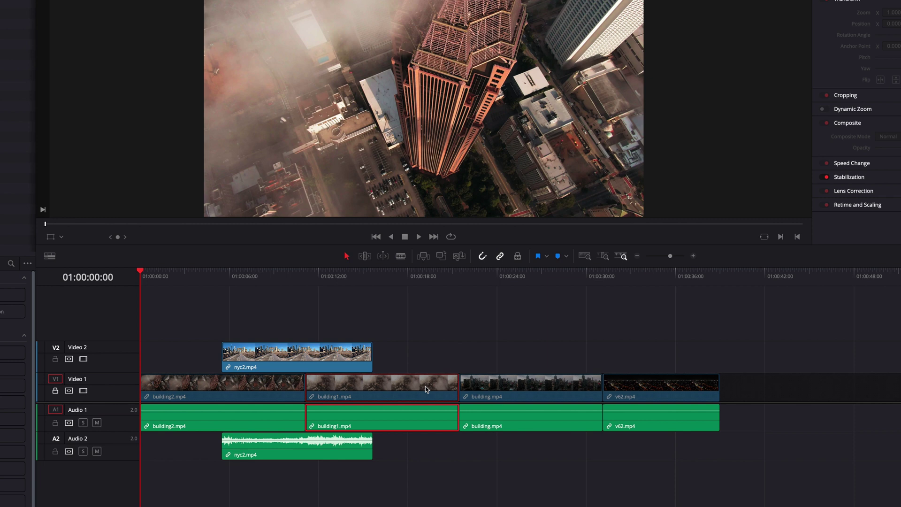
key("ctrl+alt+l")
key("Delete")
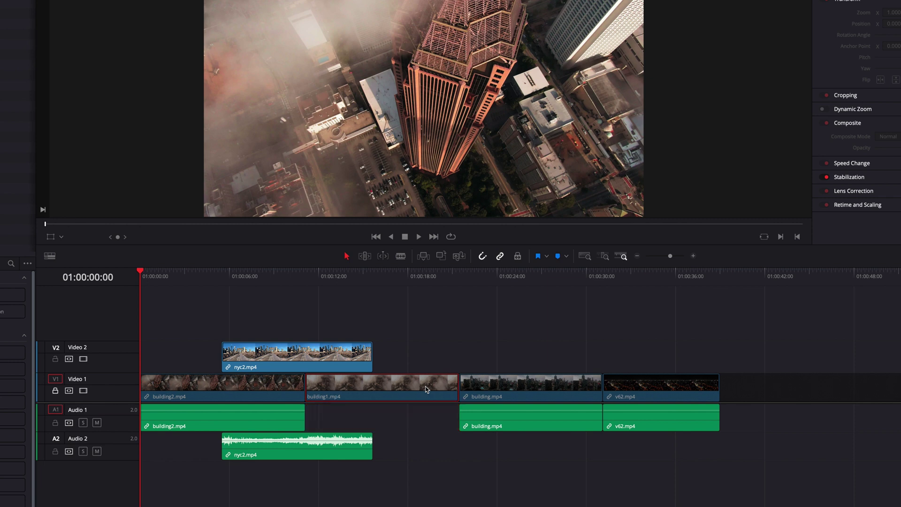
key("ctrl+z")
key("ctrl+z")
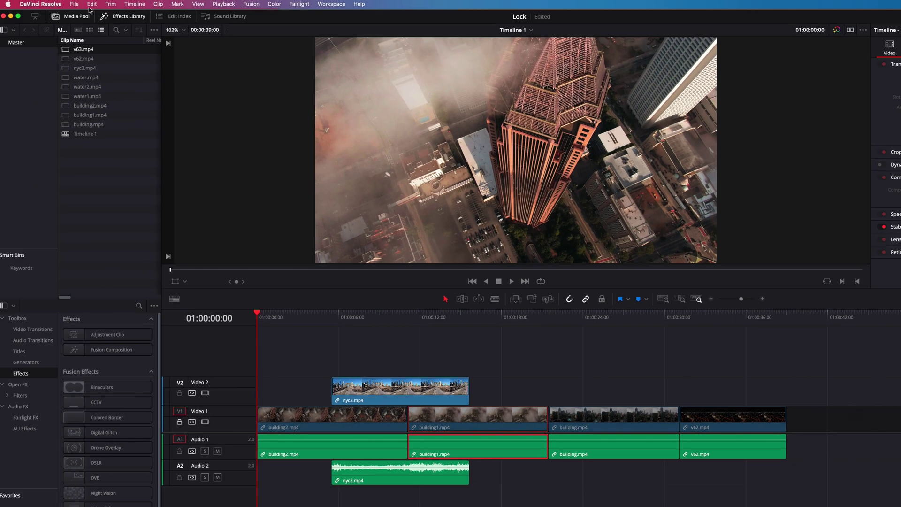
left_click(92, 4)
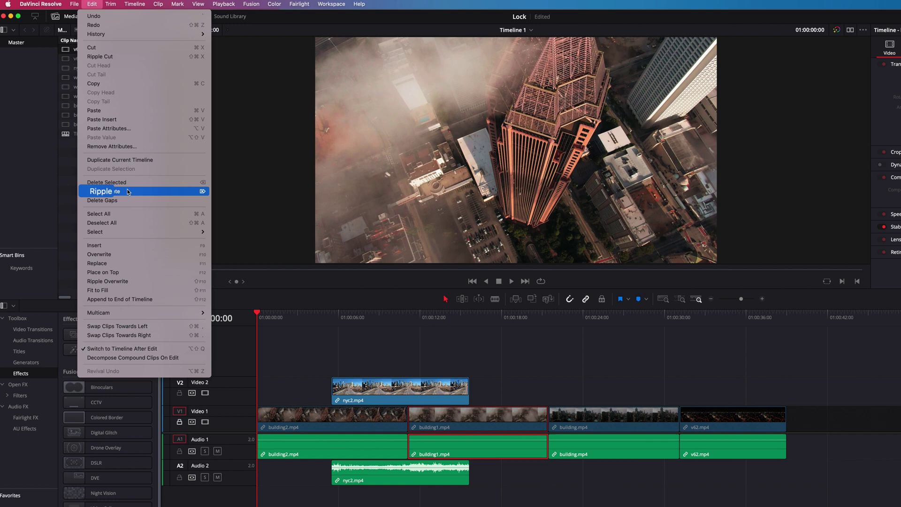
key("Escape")
key("Delete")
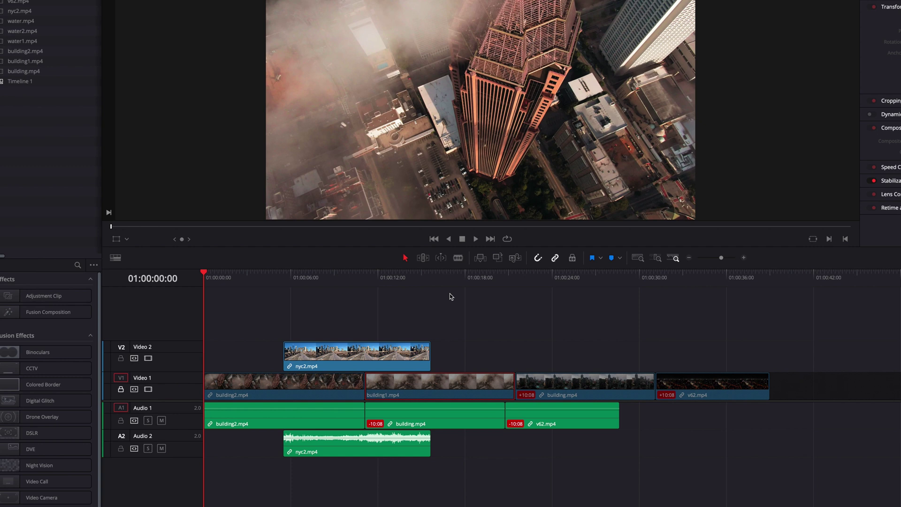
key("ctrl+z")
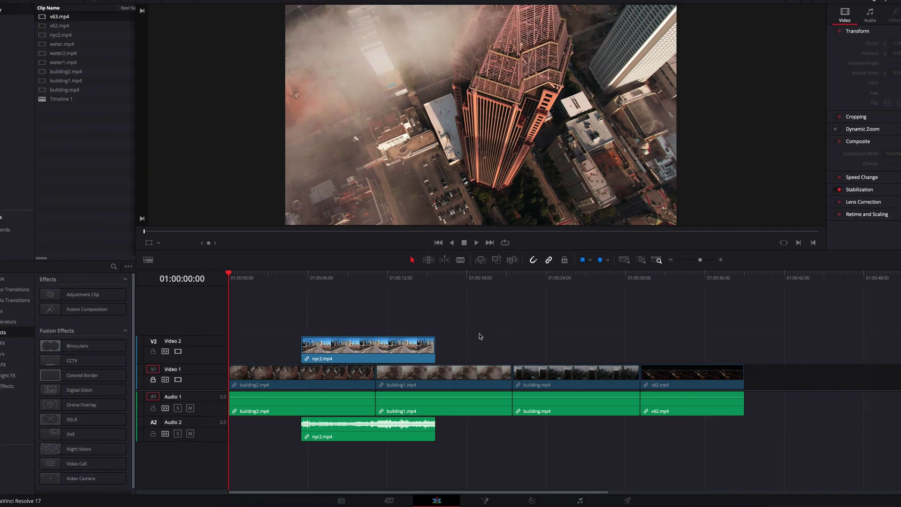
Step: At 01:00:17:10, add a Fusion Transform node enlarging building1.mp4 to size 3.6
left_click(458, 283)
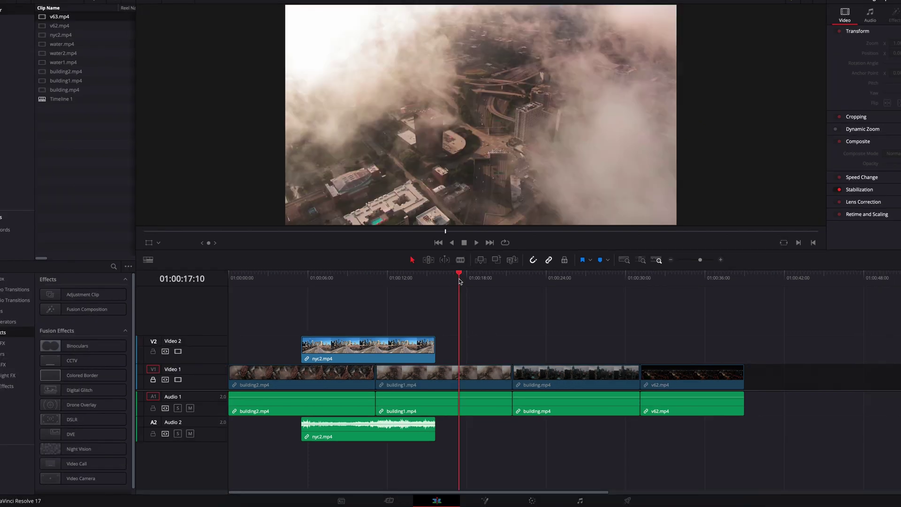
left_click(484, 374)
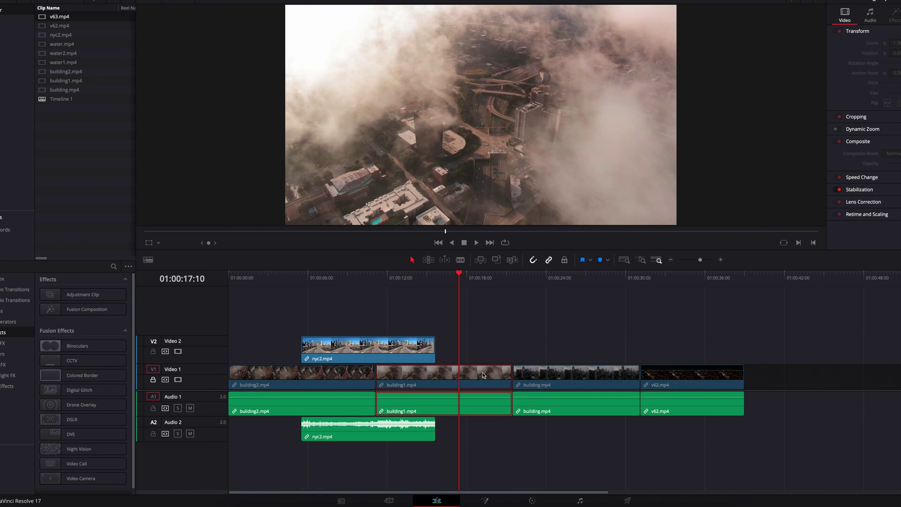
left_click(487, 500)
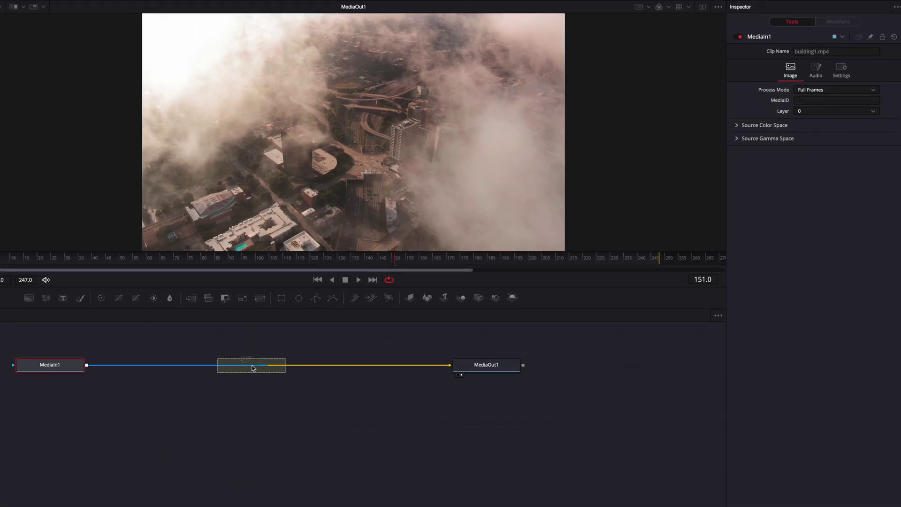
left_click(252, 368)
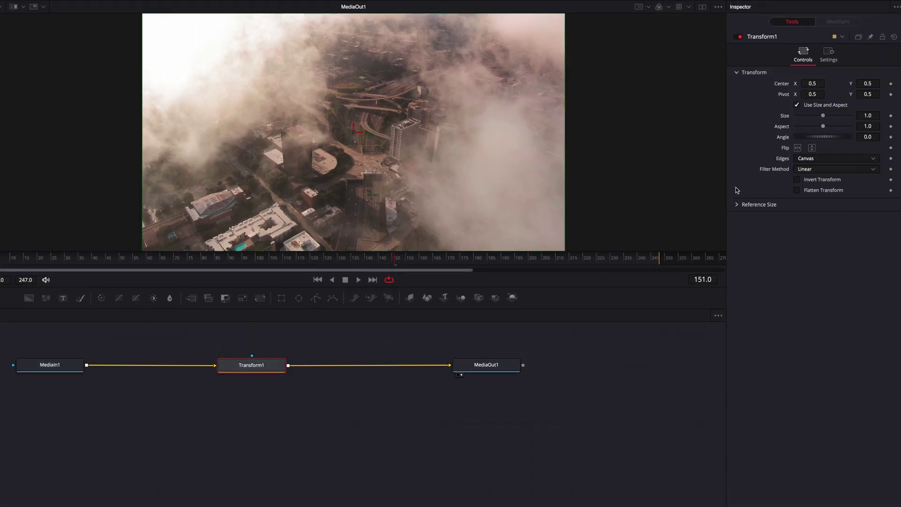
left_click_drag(823, 115, 840, 116)
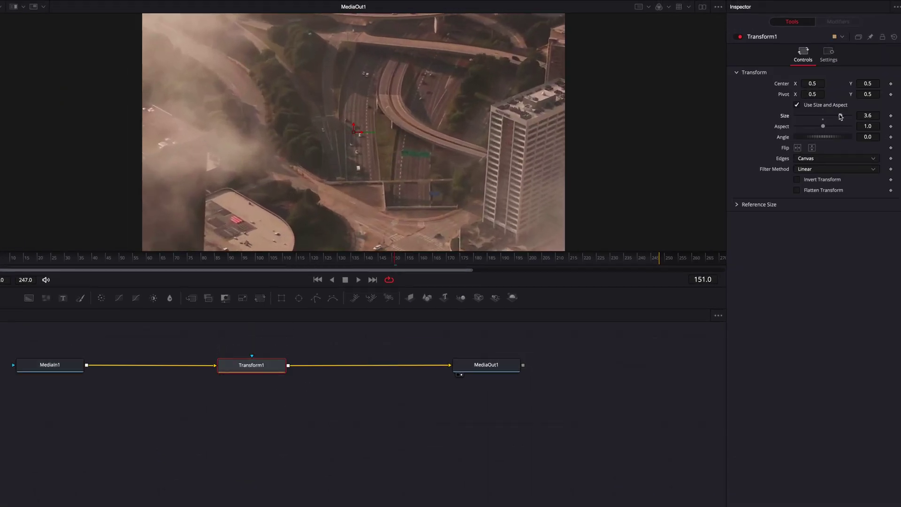
left_click(411, 499)
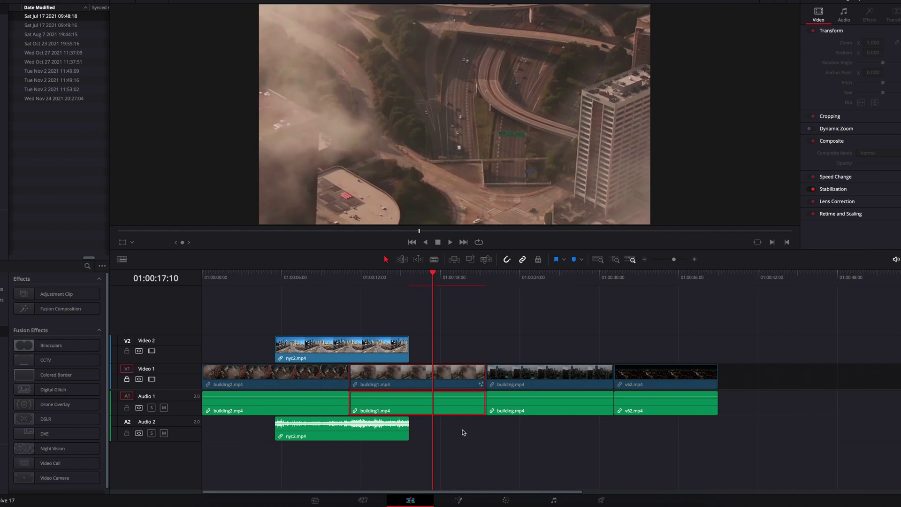
Step: Set building1.mp4's saturation to 0 on the Color page for a grayscale image
left_click(505, 500)
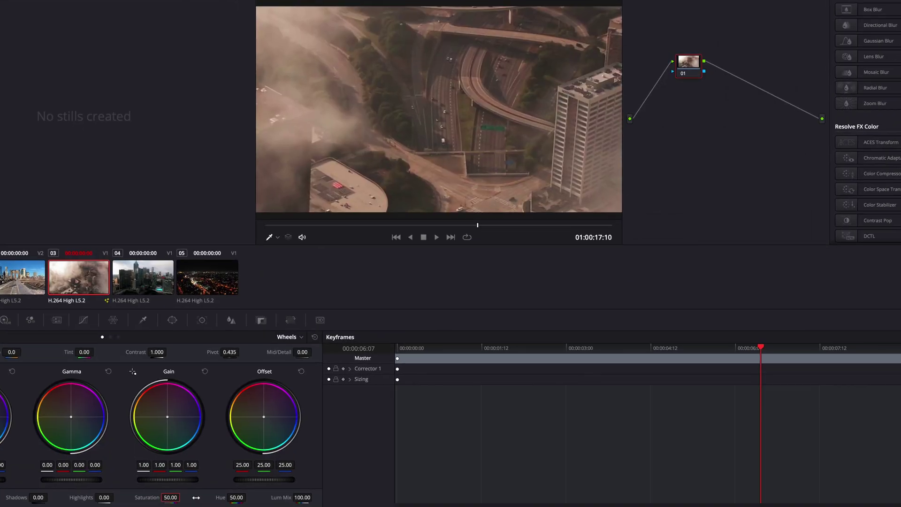
left_click_drag(196, 497, 182, 498)
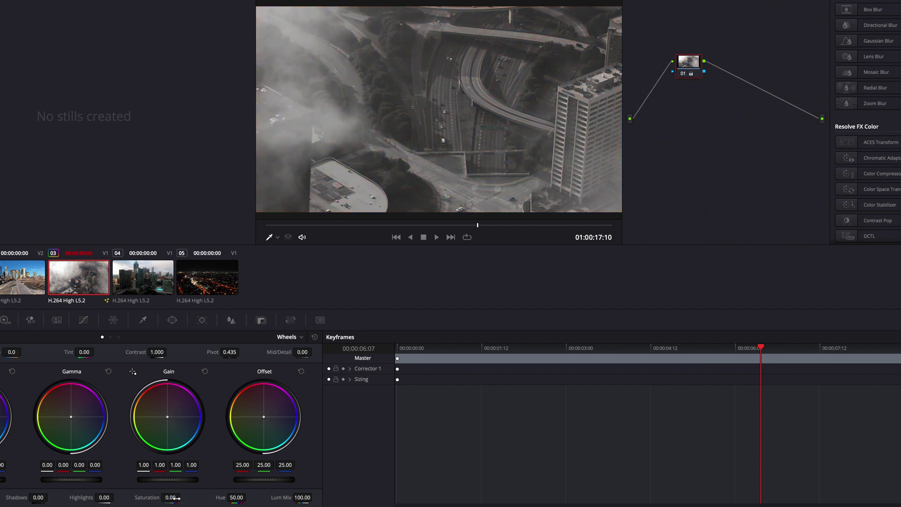
left_click(449, 500)
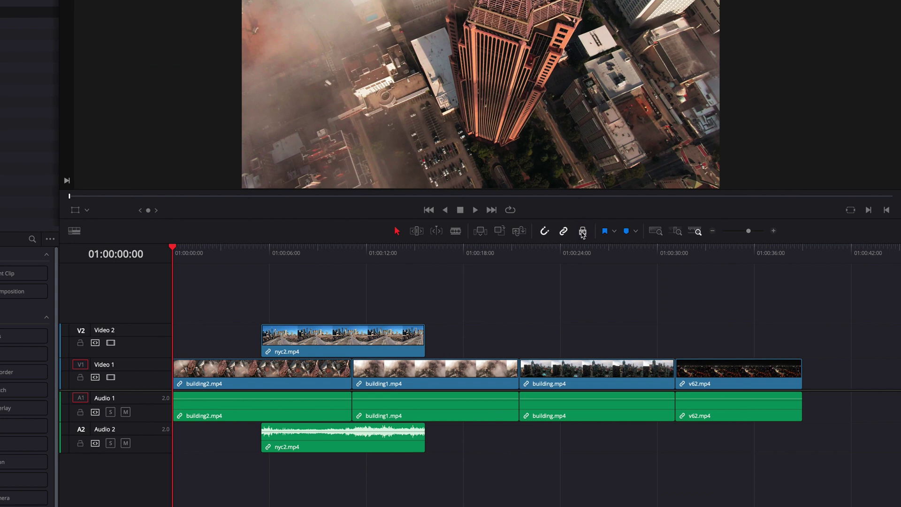
left_click(582, 230)
left_click(370, 335)
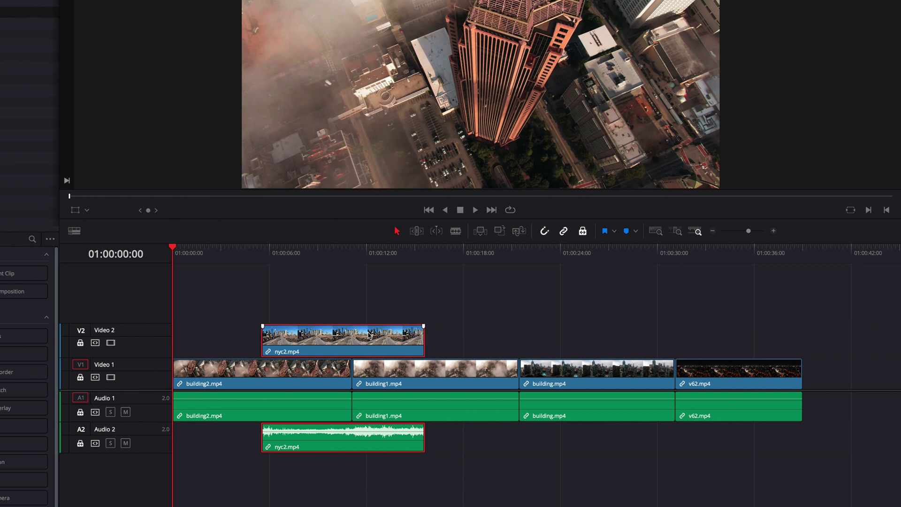
type("+502")
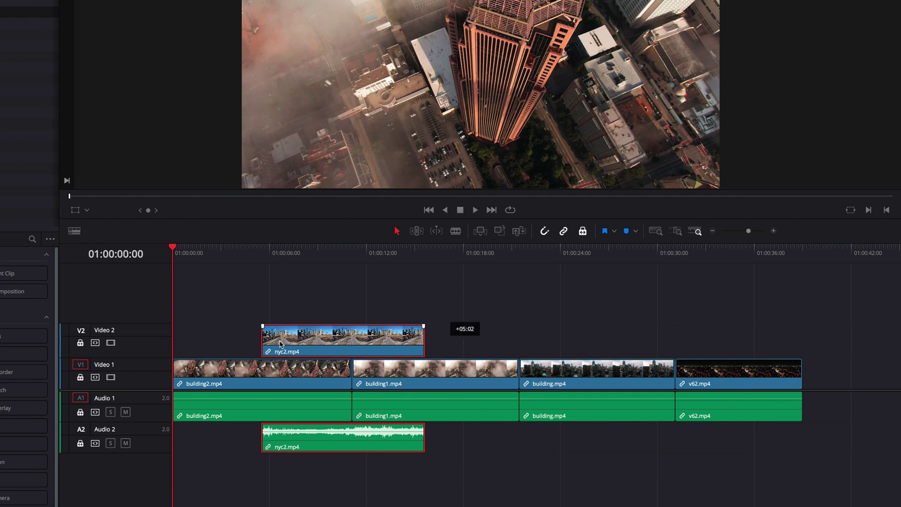
type("+109")
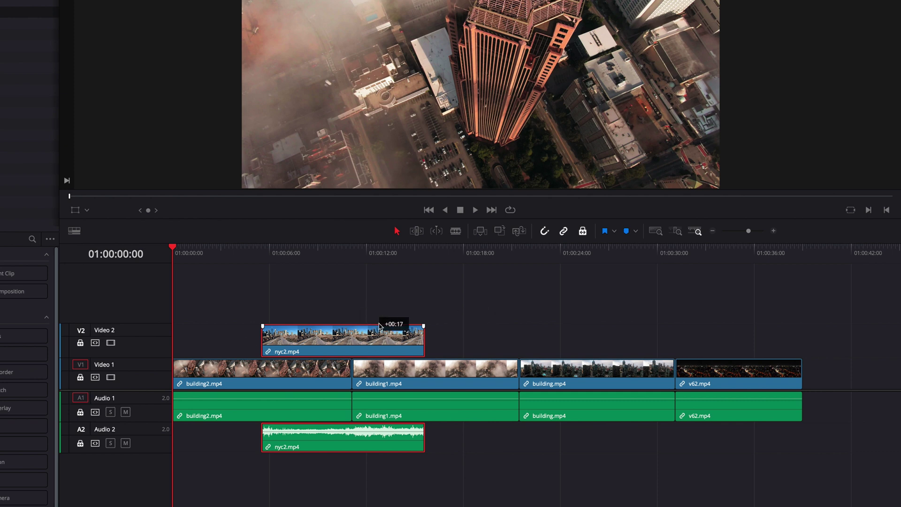
key("Escape")
left_click(459, 379)
type("+213")
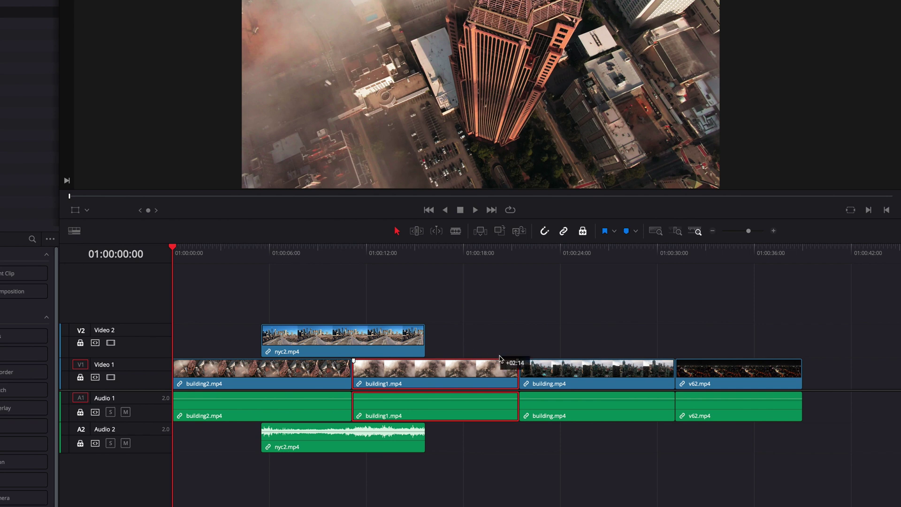
key("Escape")
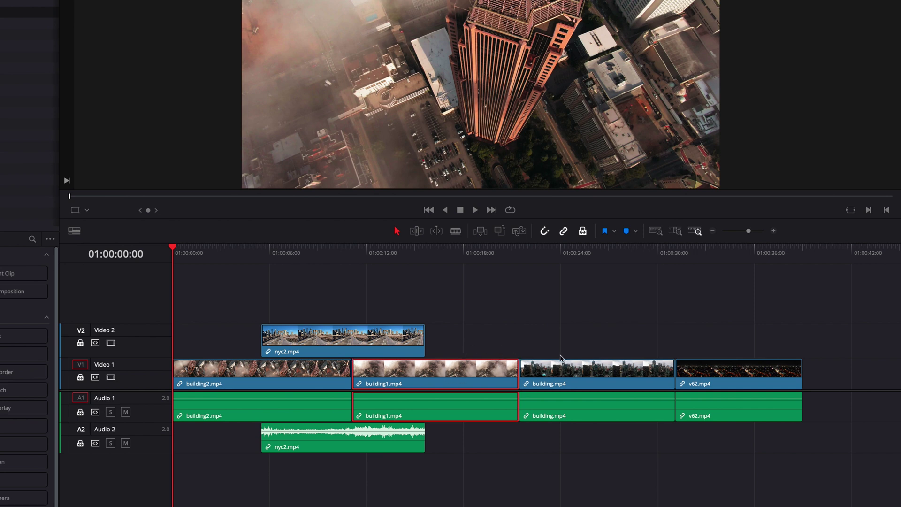
left_click(587, 365)
type("-1")
key("Escape")
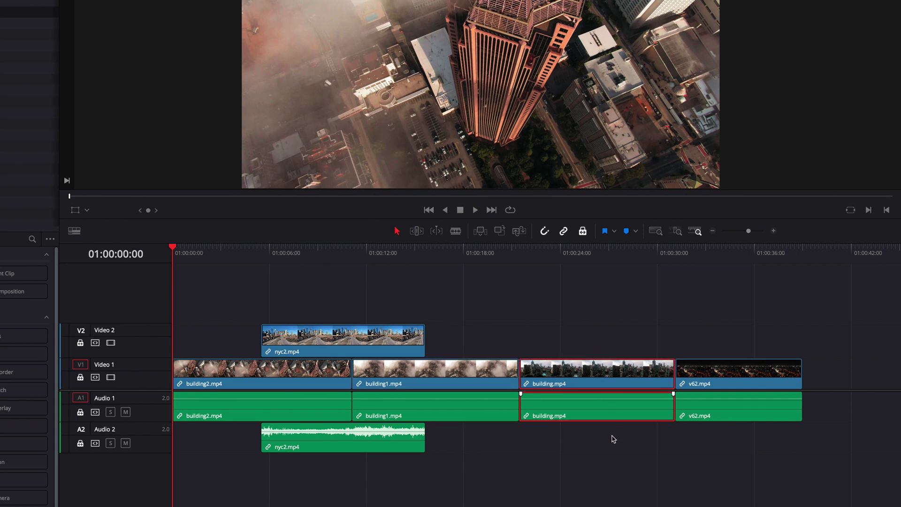
left_click(733, 375)
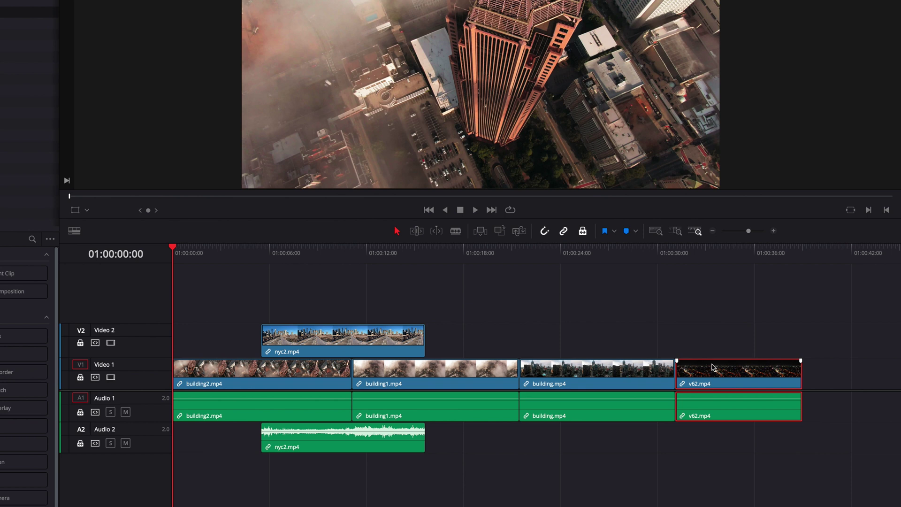
left_click(630, 339)
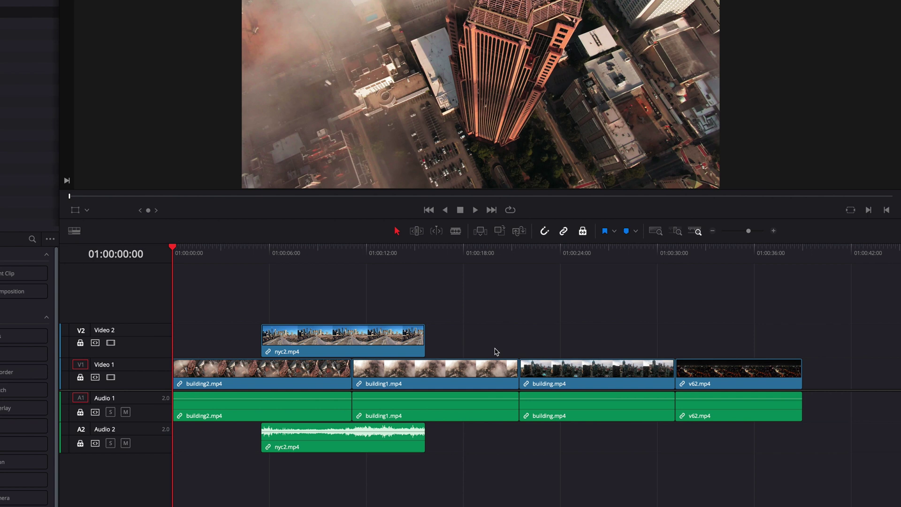
left_click(487, 374)
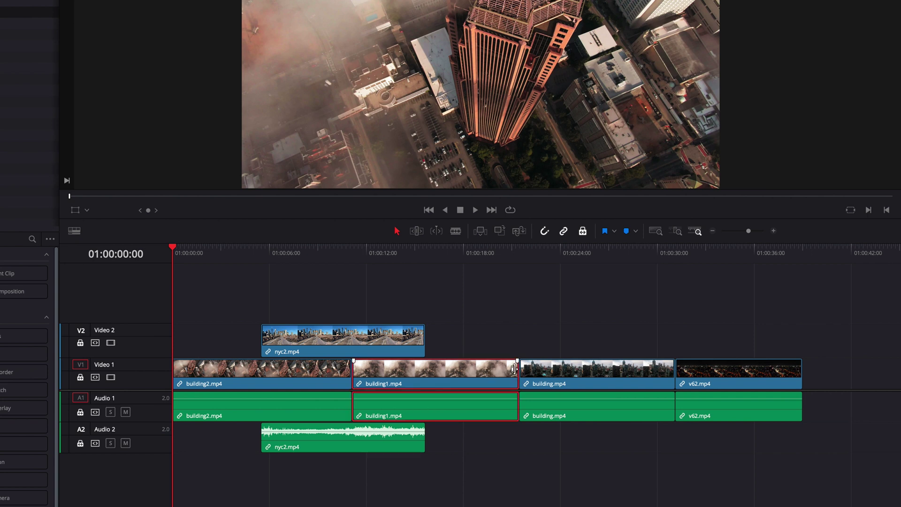
left_click_drag(517, 373, 596, 374)
key("ctrl+z")
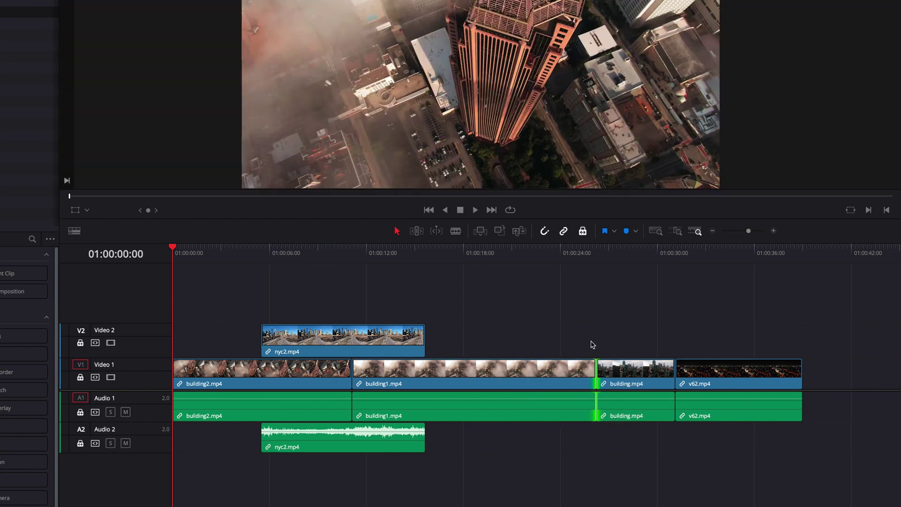
key("ctrl+z")
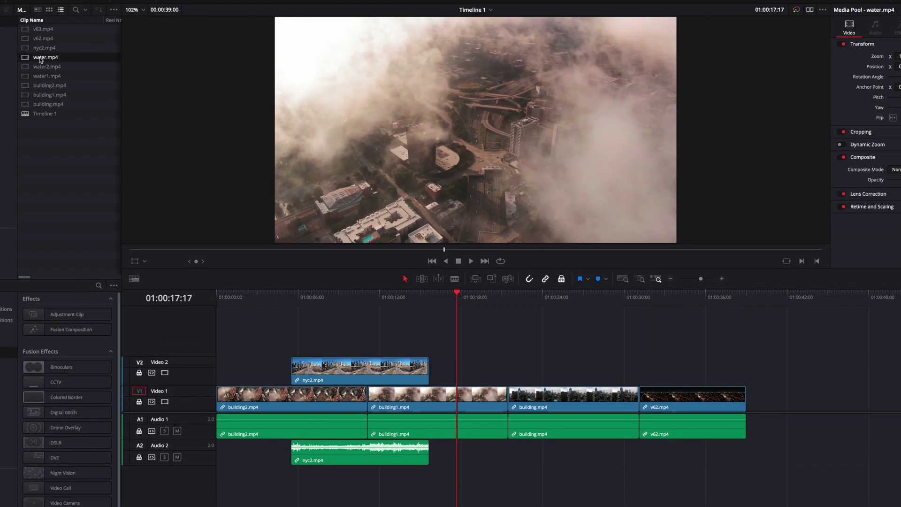
left_click_drag(47, 76, 779, 87)
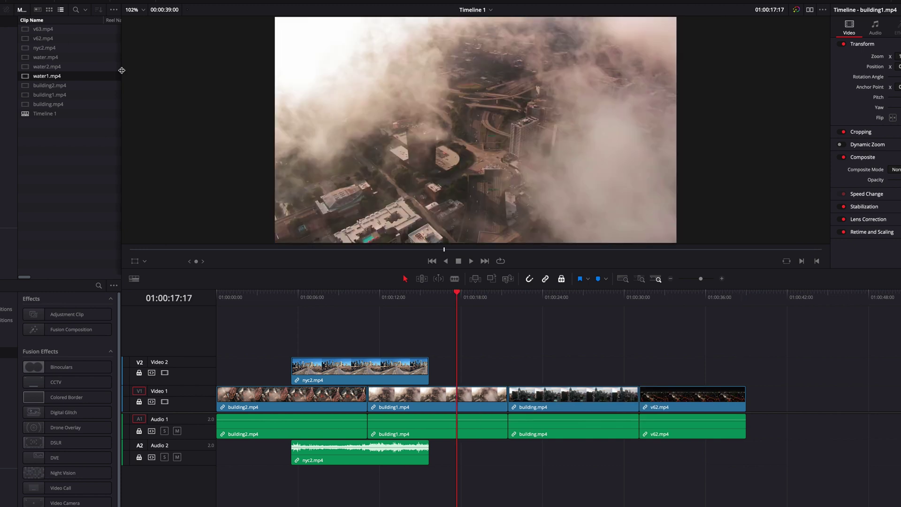
left_click_drag(51, 77, 782, 109)
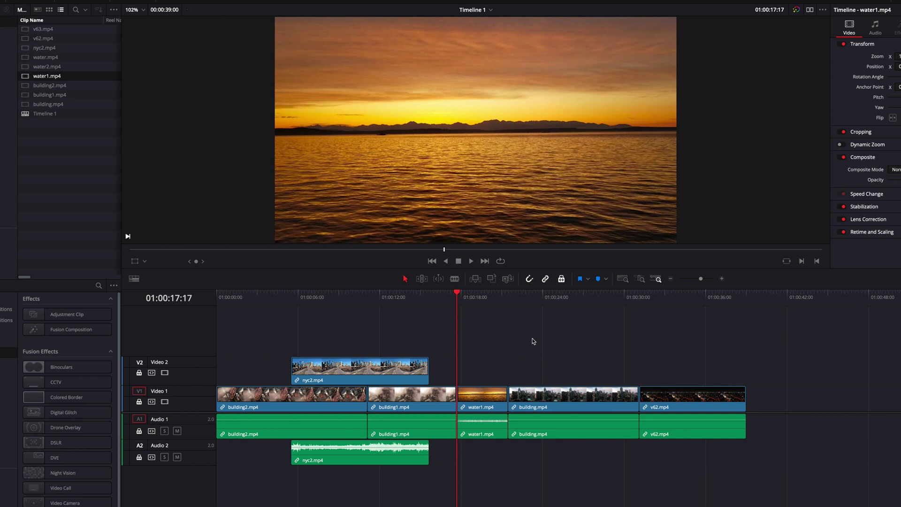
key("ctrl+z")
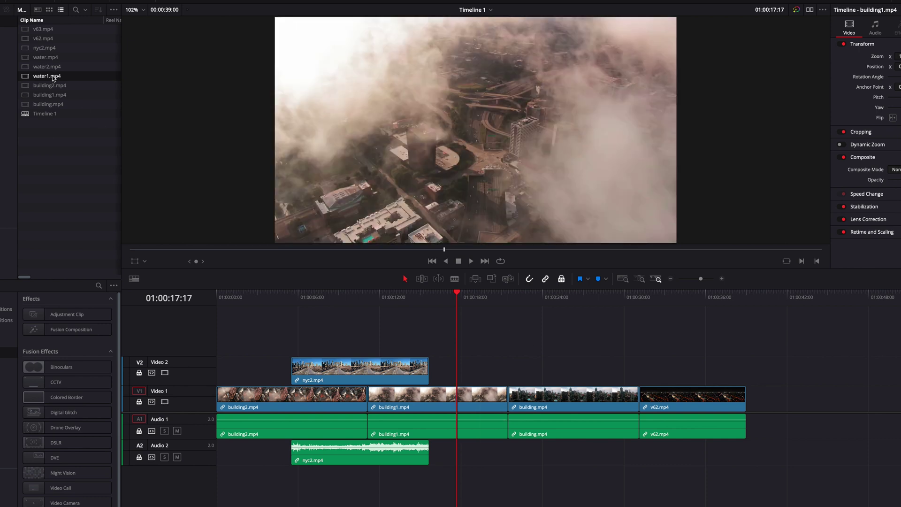
left_click_drag(53, 78, 786, 64)
left_click_drag(44, 78, 770, 202)
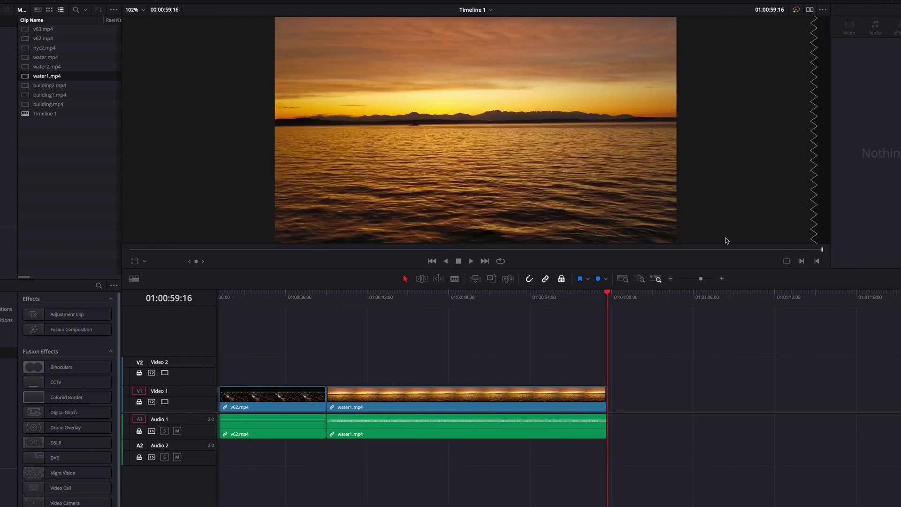
key("ctrl+z")
key("ctrl+z")
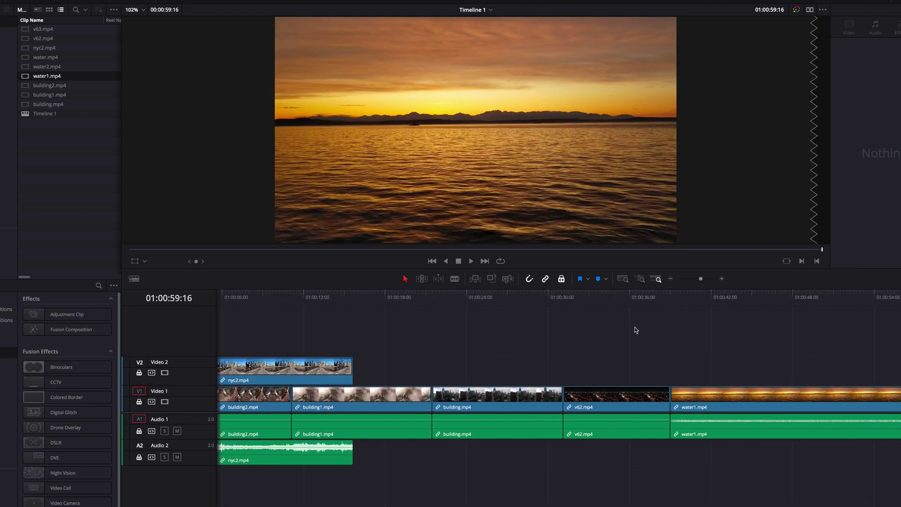
key("ctrl+shift+z")
key("ctrl+z")
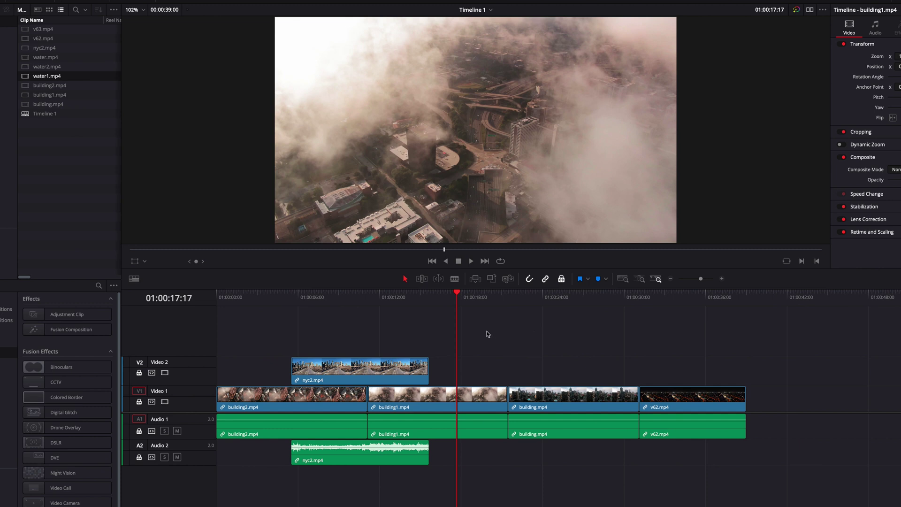
Step: Disable Position Lock, then test Insert and Ripple Overwrite of water1.mp4, undoing each
left_click(561, 282)
left_click_drag(46, 75, 789, 63)
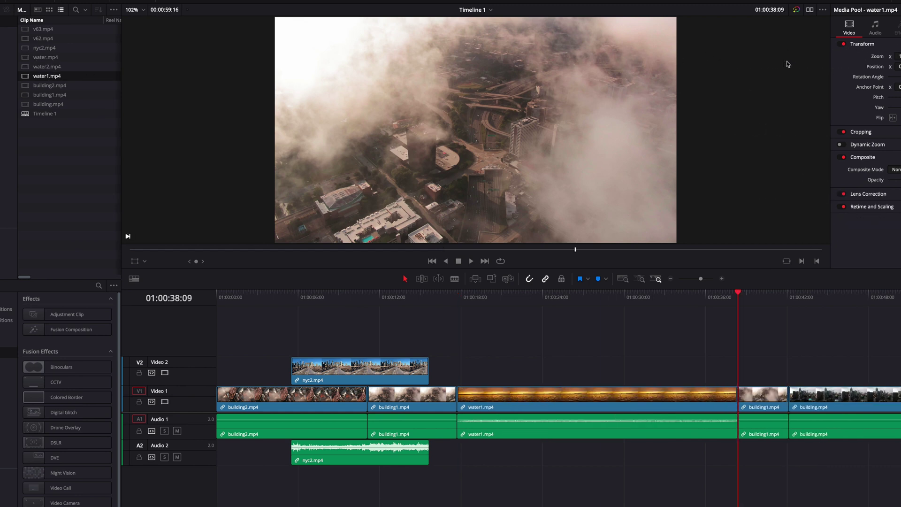
key("ctrl+z")
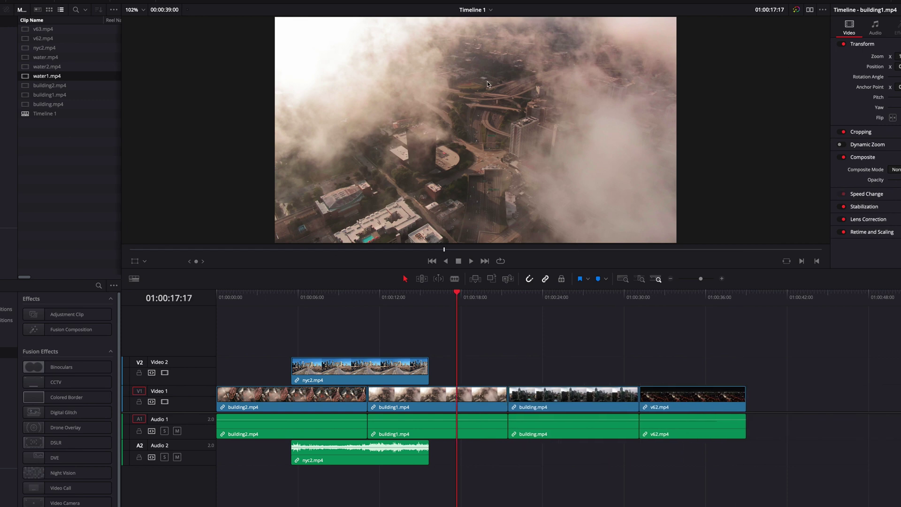
left_click_drag(47, 75, 787, 198)
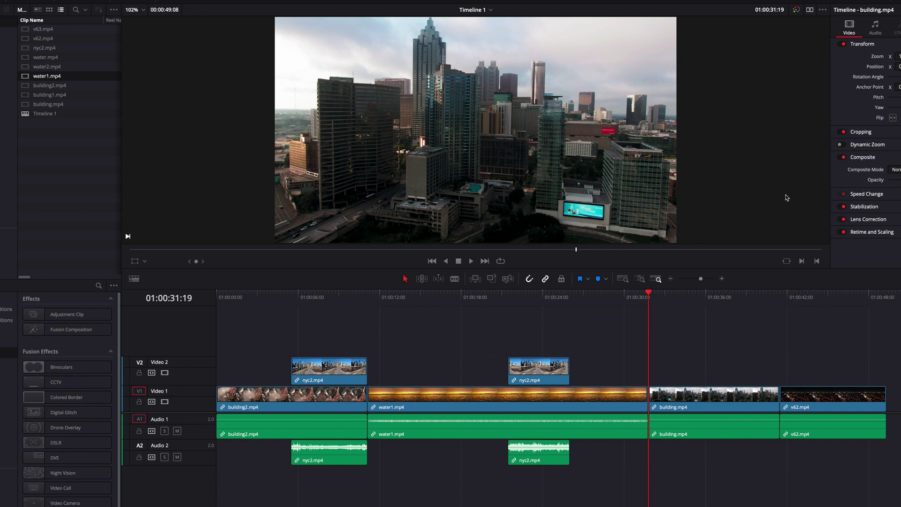
key("ctrl+z")
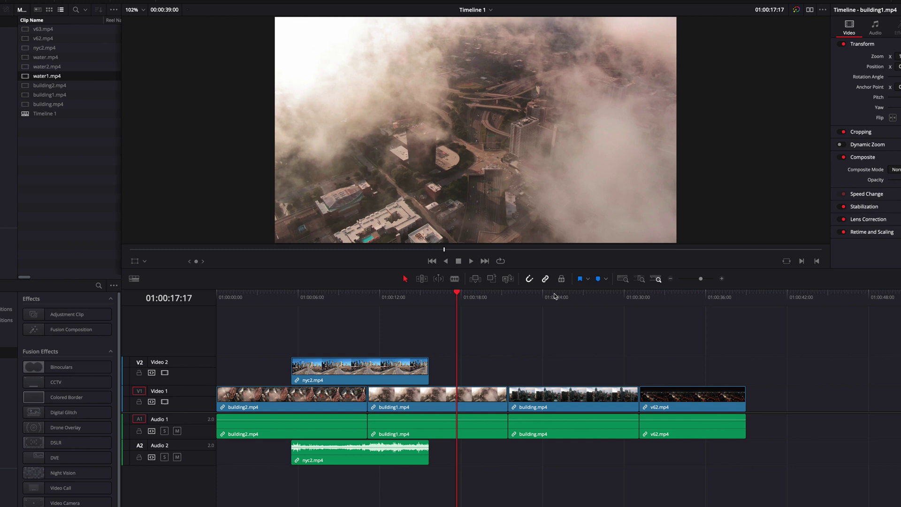
Step: Re-enable Position Lock, delete and restore building1.mp4, then Ripple Delete it via the Edit menu
left_click(562, 282)
left_click(480, 398)
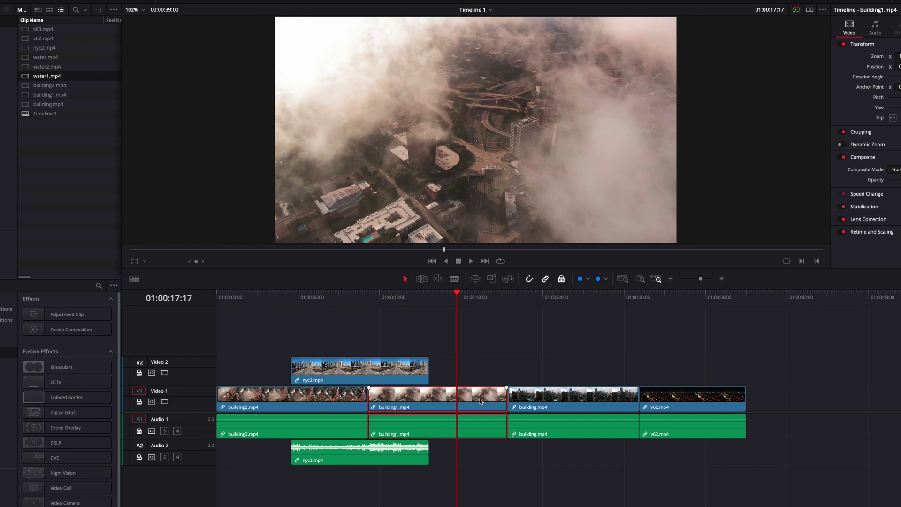
key("Delete")
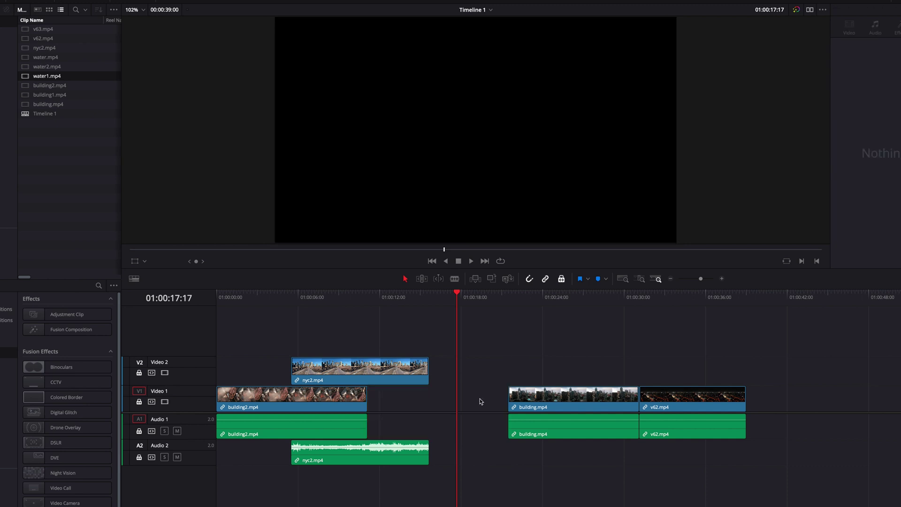
key("ctrl+z")
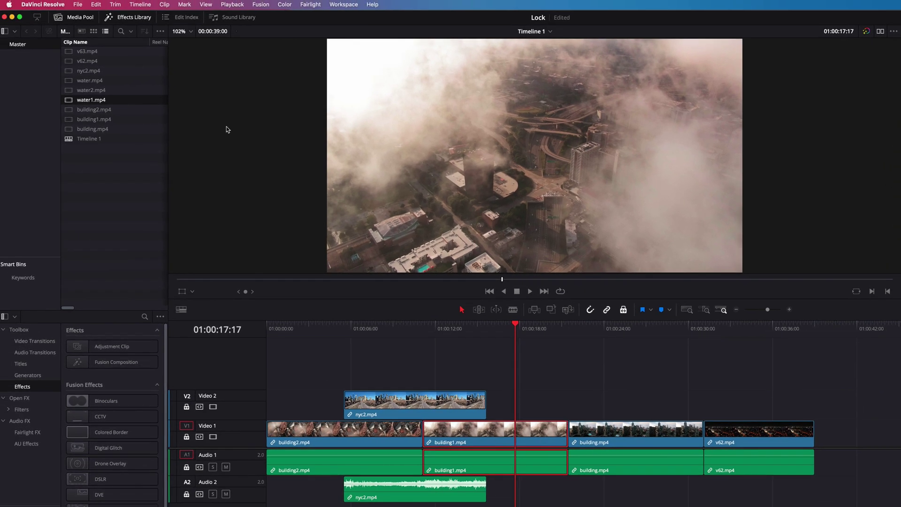
left_click(95, 4)
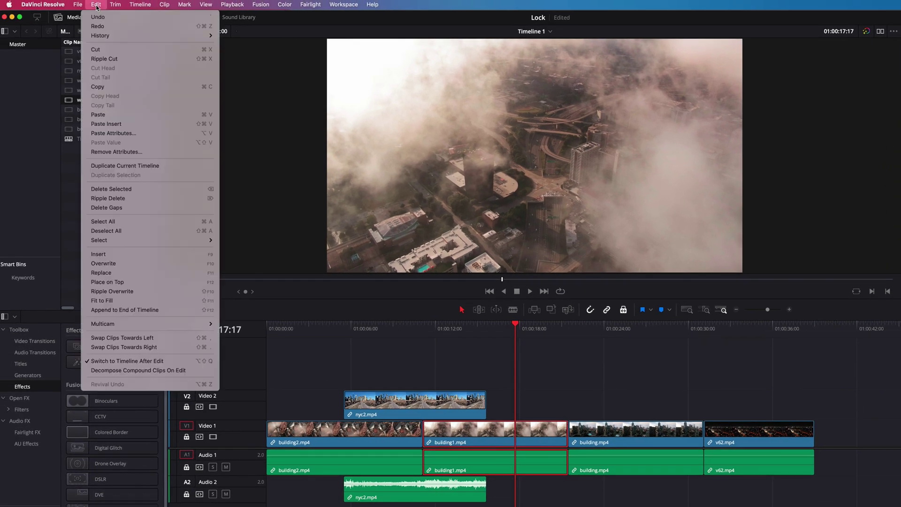
left_click(165, 198)
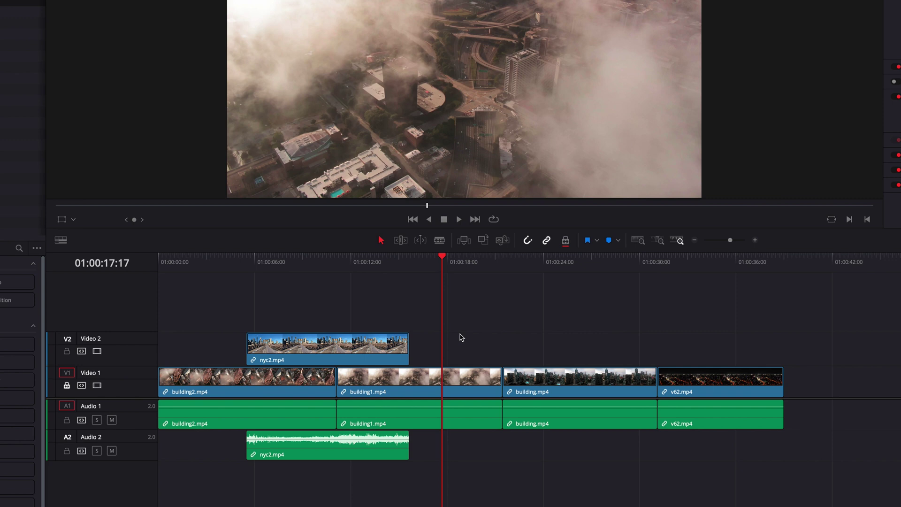
Step: Try dragging building1.mp4 along the locked Video 1 track, then reselect it with its audio
left_click_drag(456, 370, 577, 378)
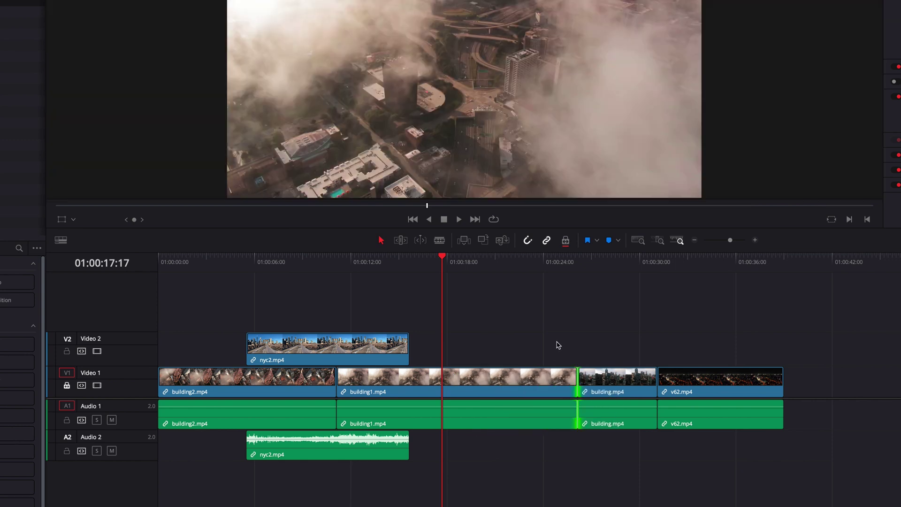
left_click(530, 384)
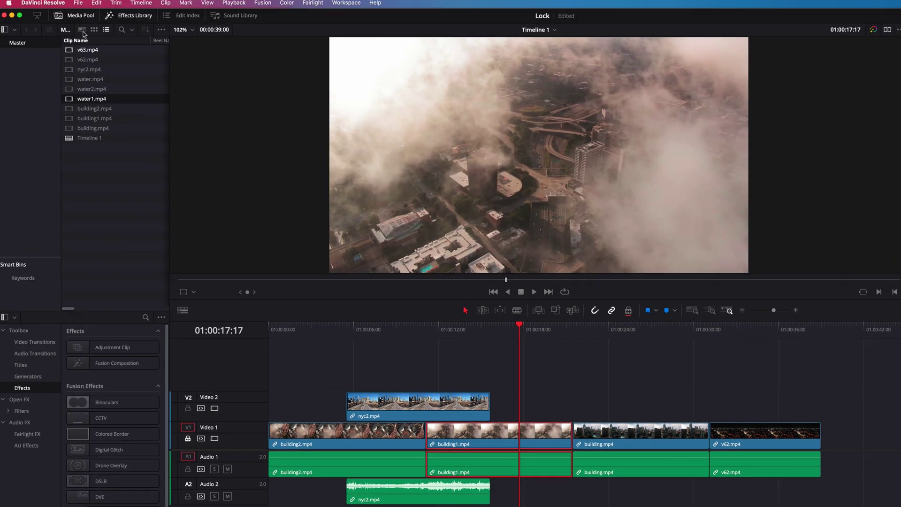
left_click(97, 3)
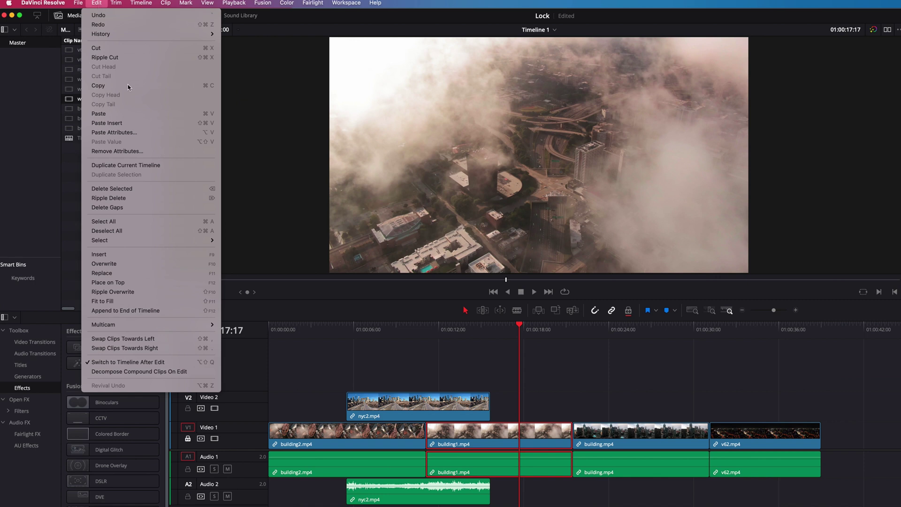
left_click(157, 198)
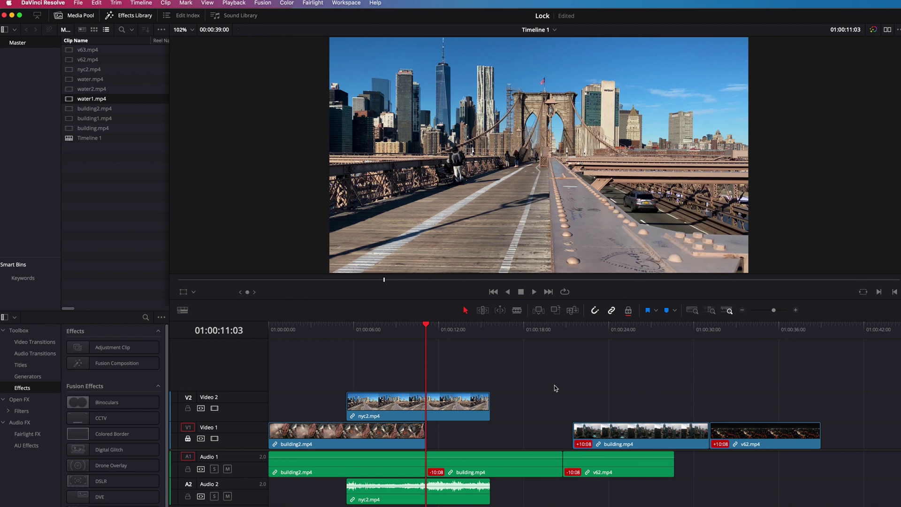
key("super+z")
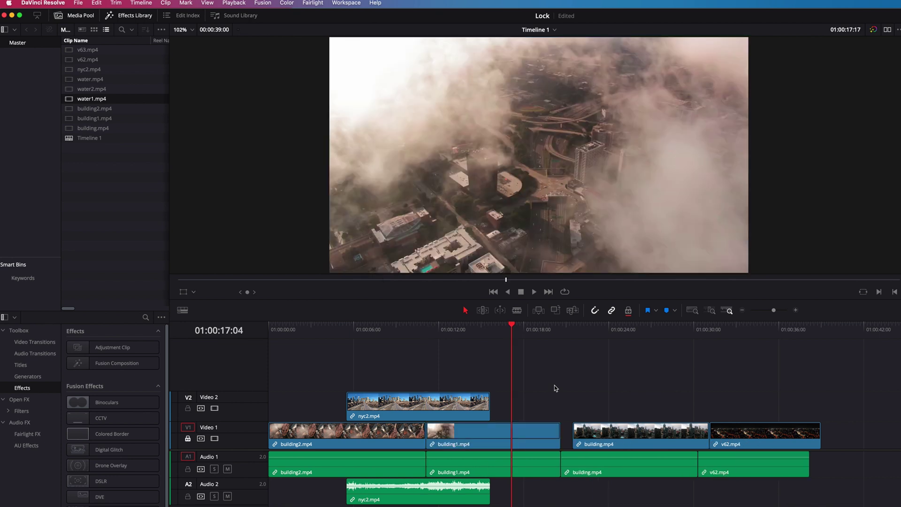